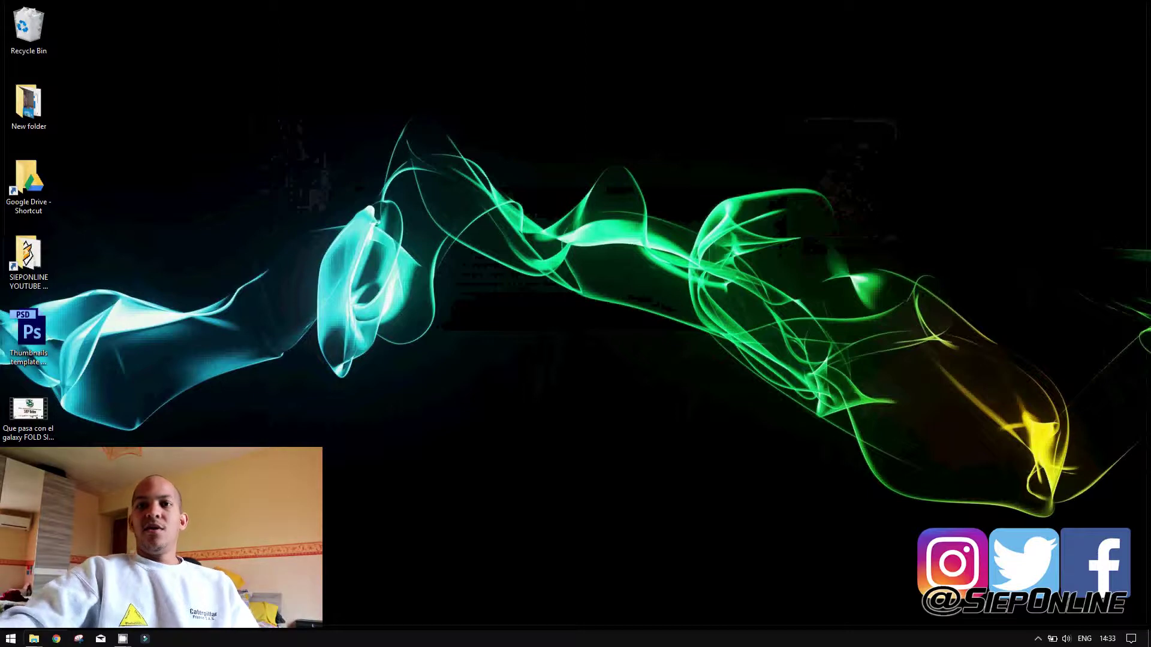
Start Filmora and create a new movie with the 9:16 (Portrait) aspect ratio in Full Feature Mode
{"action": "left_click", "coordinate": [145, 639]}
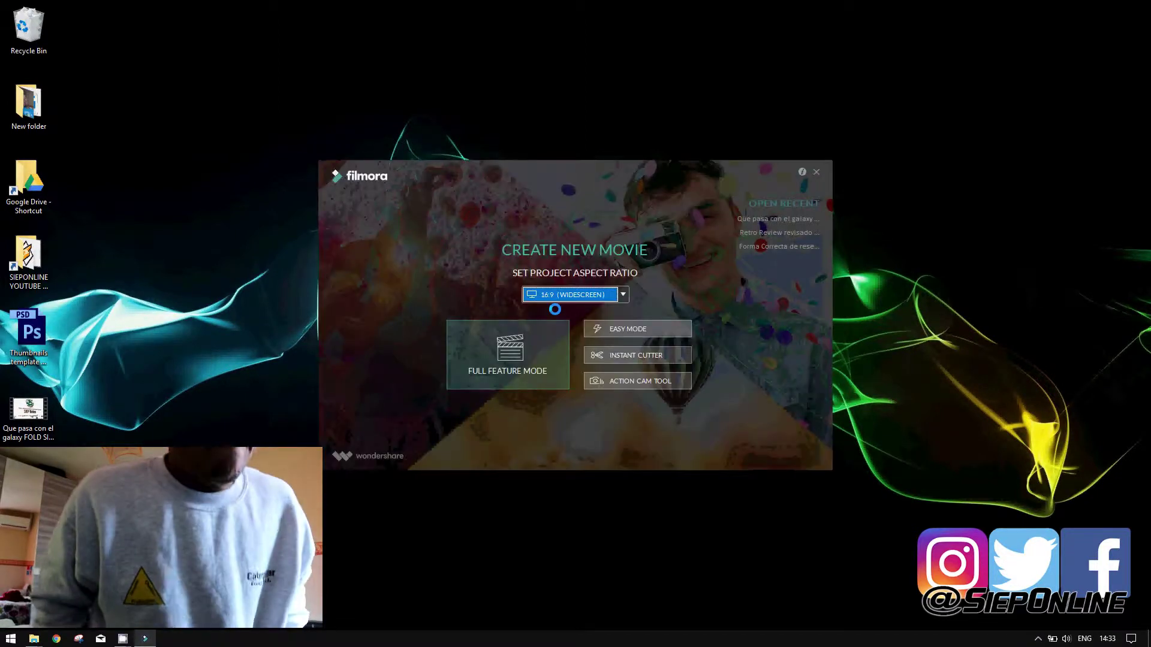
{"action": "left_click", "coordinate": [623, 297]}
{"action": "left_click", "coordinate": [622, 296]}
{"action": "left_click", "coordinate": [622, 296]}
{"action": "left_click", "coordinate": [623, 296]}
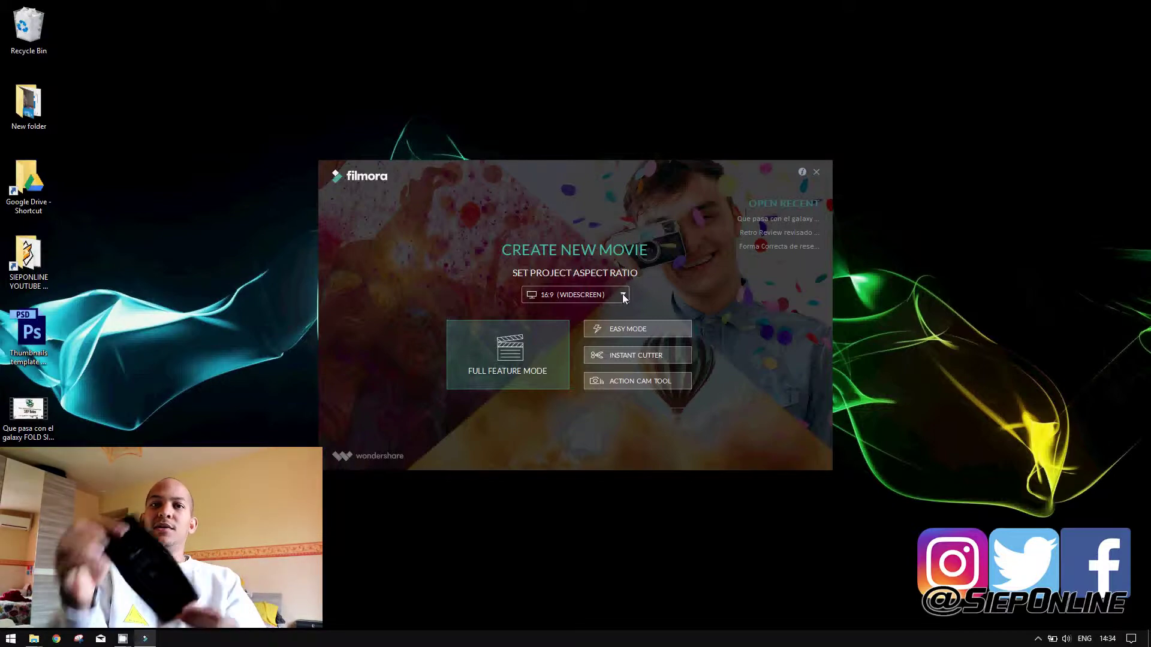
{"action": "left_click", "coordinate": [623, 296]}
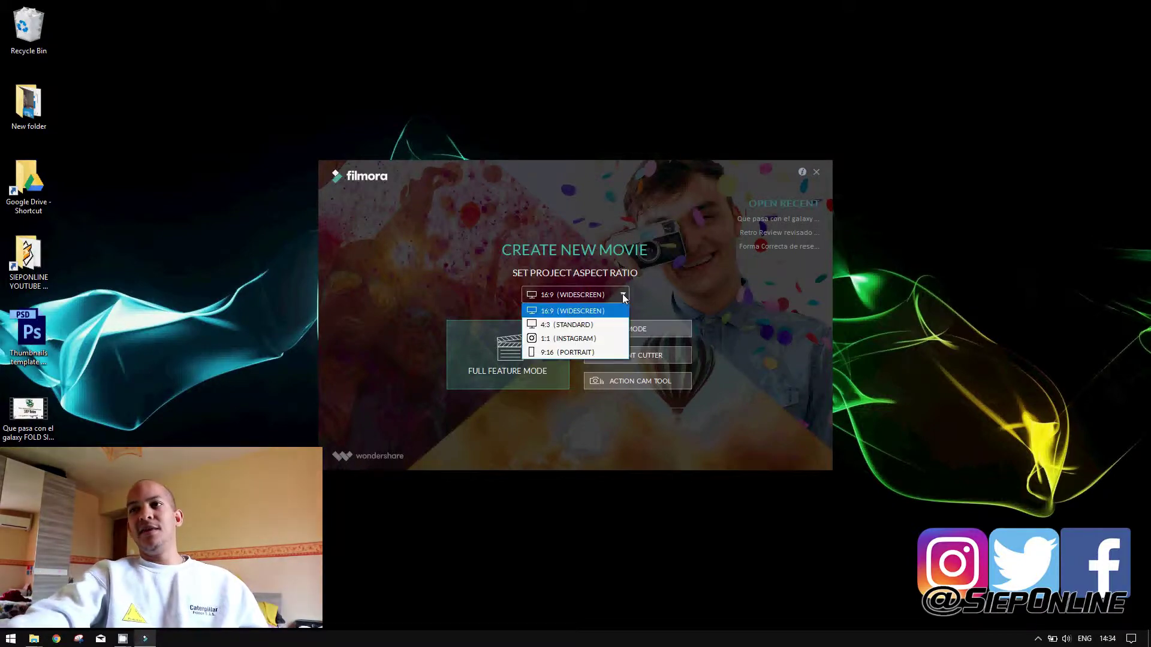
{"action": "left_click", "coordinate": [576, 353]}
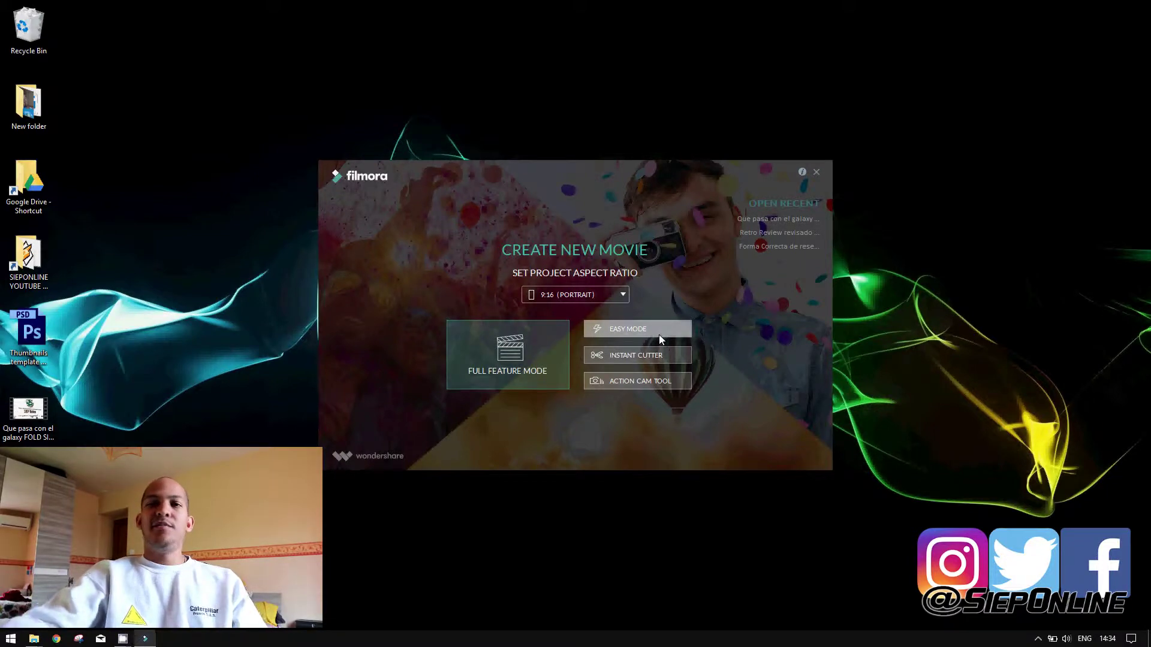
{"action": "left_click", "coordinate": [494, 358]}
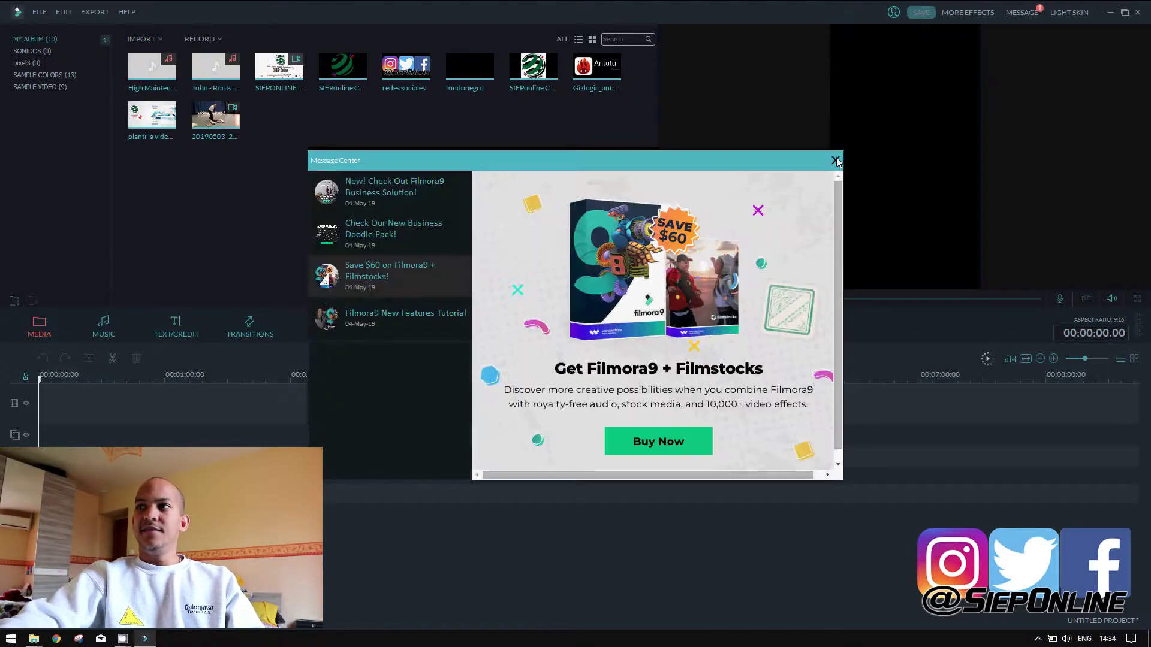
Close the Message Center and keep the editor window maximized
{"action": "left_click", "coordinate": [835, 161]}
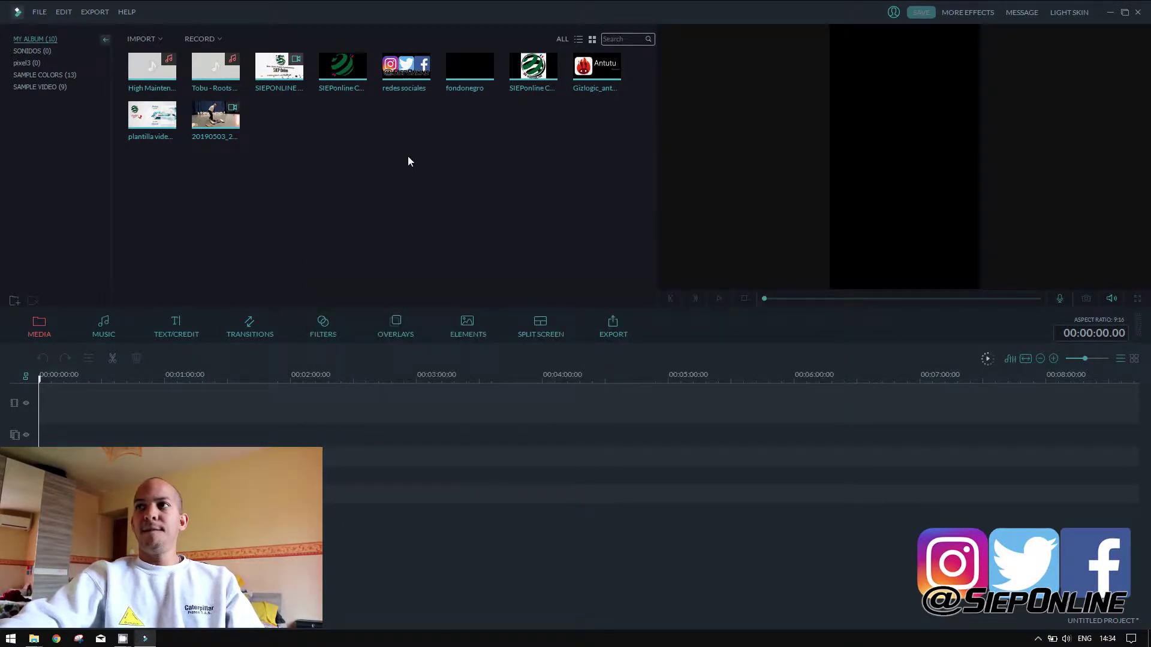
{"action": "left_click_drag", "start_coordinate": [326, 6], "coordinate": [520, 66]}
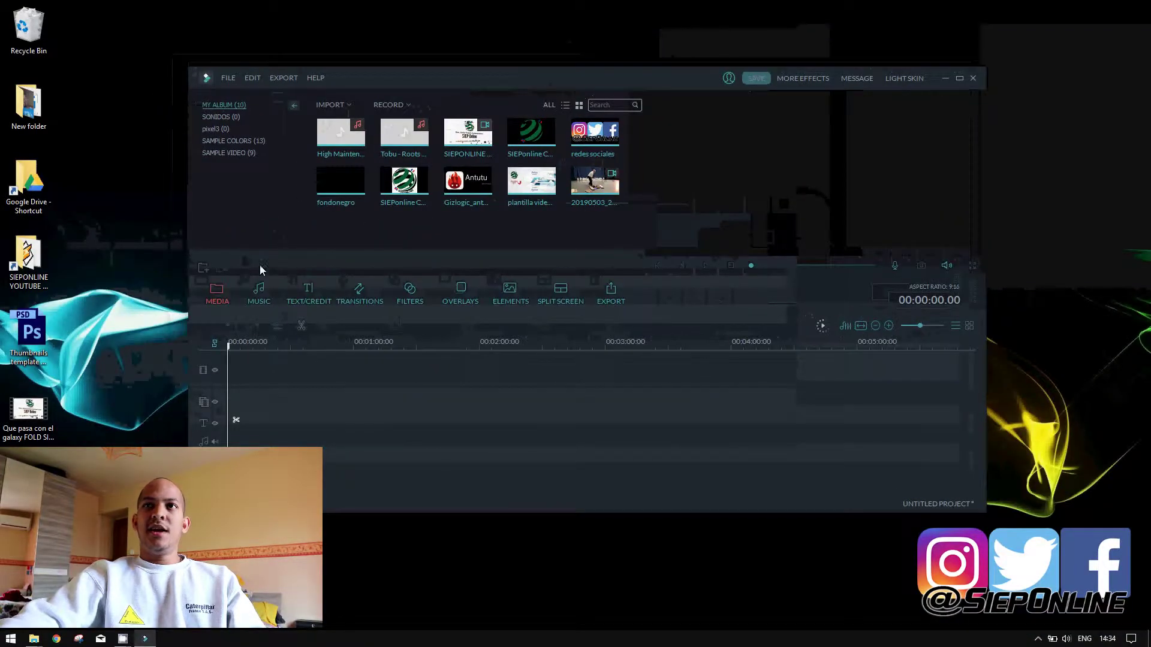
{"action": "left_click", "coordinate": [959, 78]}
Import the video shazam-extended-tv-spot_h1080p.mov from the Desktop into the media library
{"action": "left_click", "coordinate": [40, 12]}
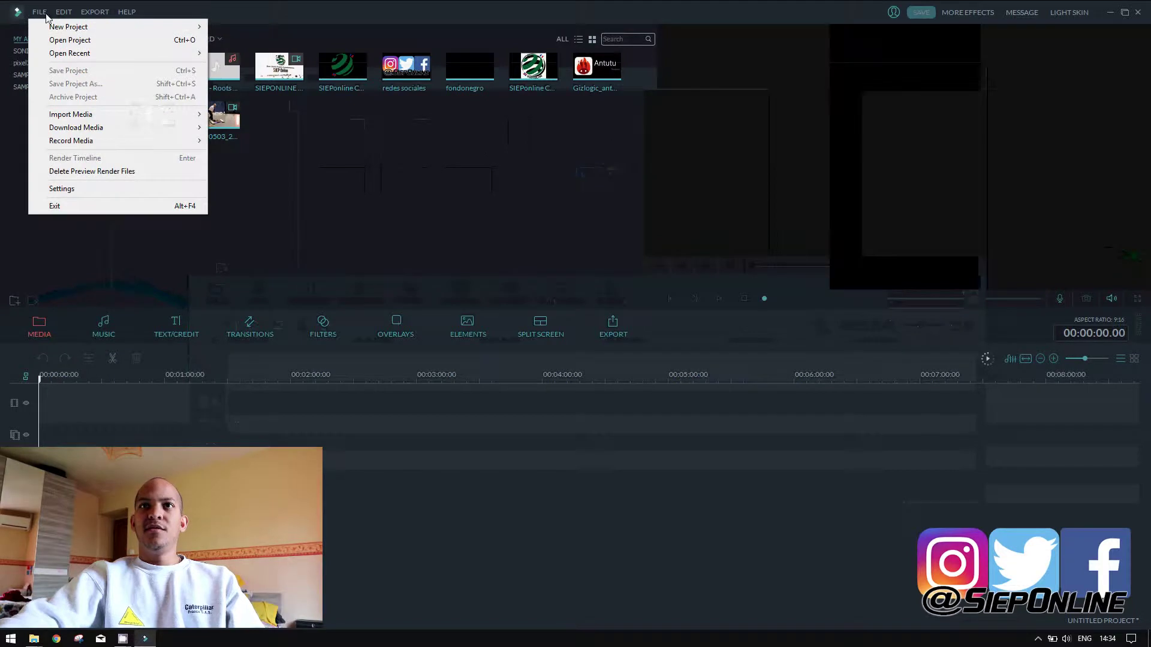
{"action": "mouse_move", "coordinate": [71, 118]}
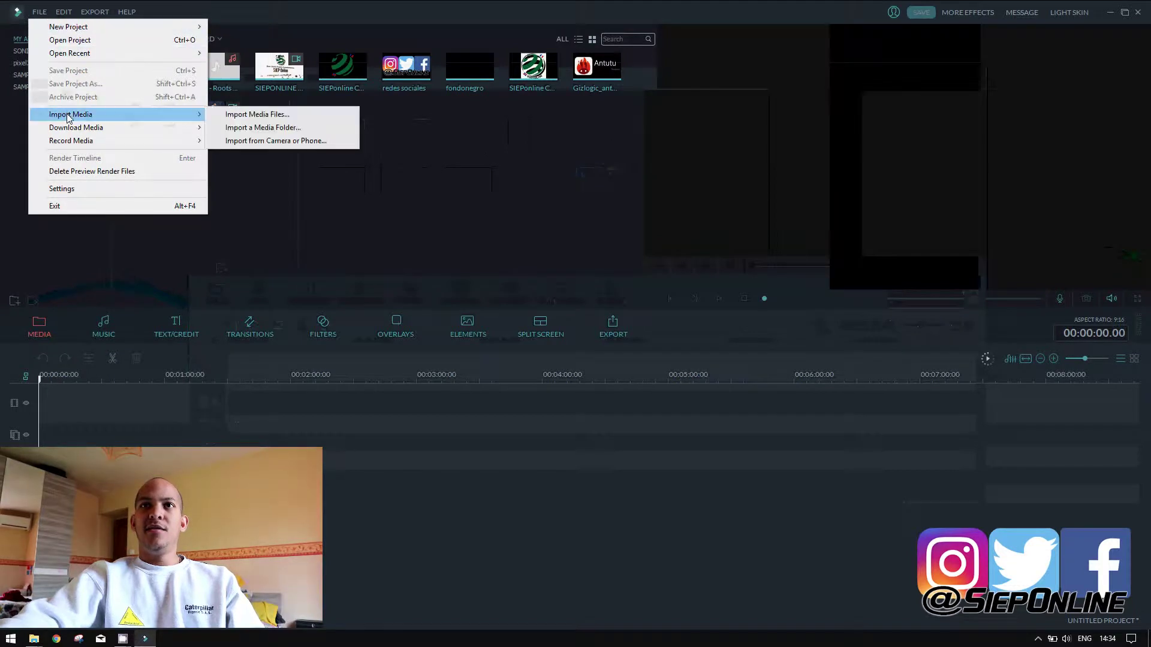
{"action": "left_click", "coordinate": [242, 115]}
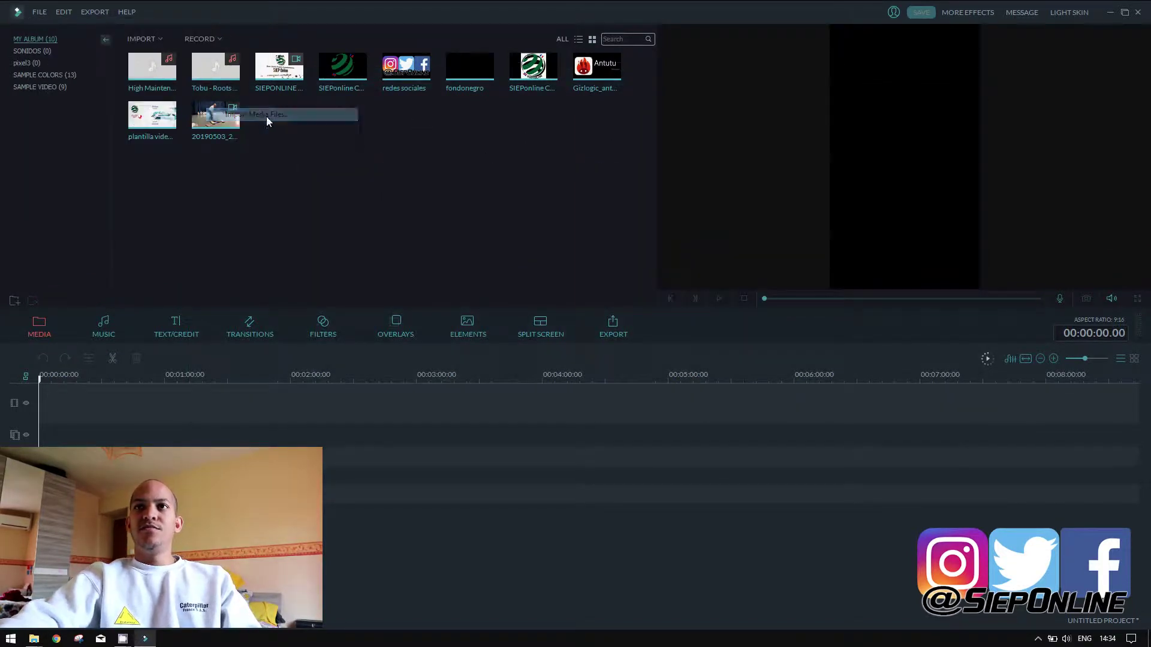
{"action": "scroll", "coordinate": [94, 91], "scroll_direction": "up", "scroll_amount": 5}
{"action": "left_click", "coordinate": [50, 90]}
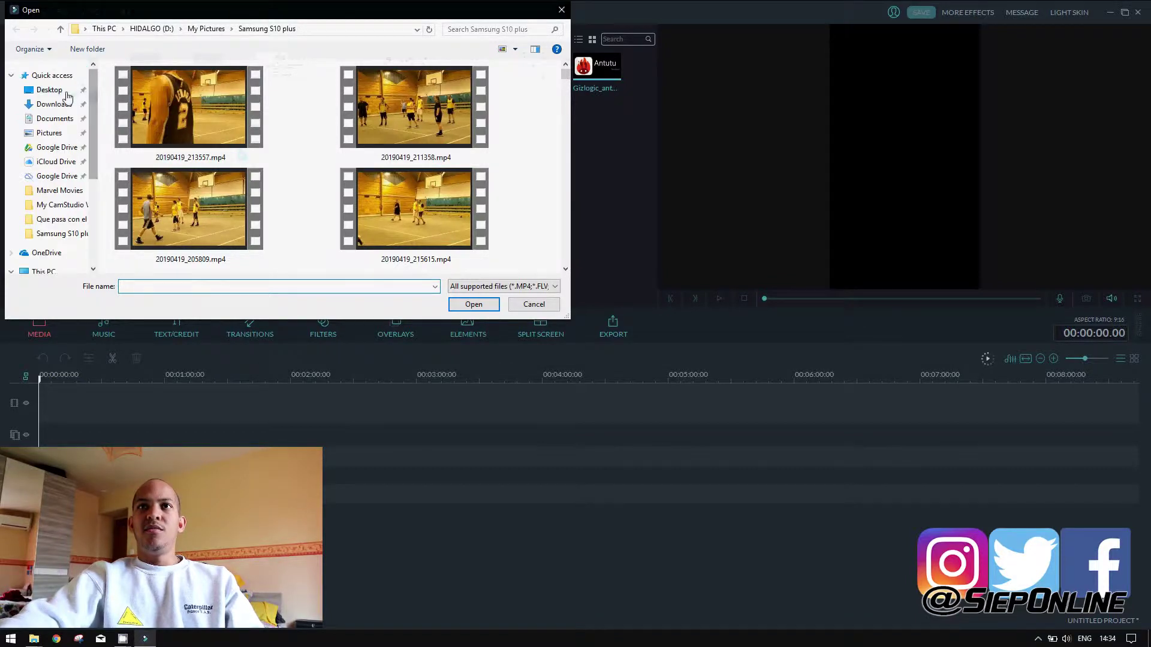
{"action": "scroll", "coordinate": [375, 234], "scroll_direction": "down", "scroll_amount": 3}
{"action": "scroll", "coordinate": [375, 229], "scroll_direction": "up", "scroll_amount": 1}
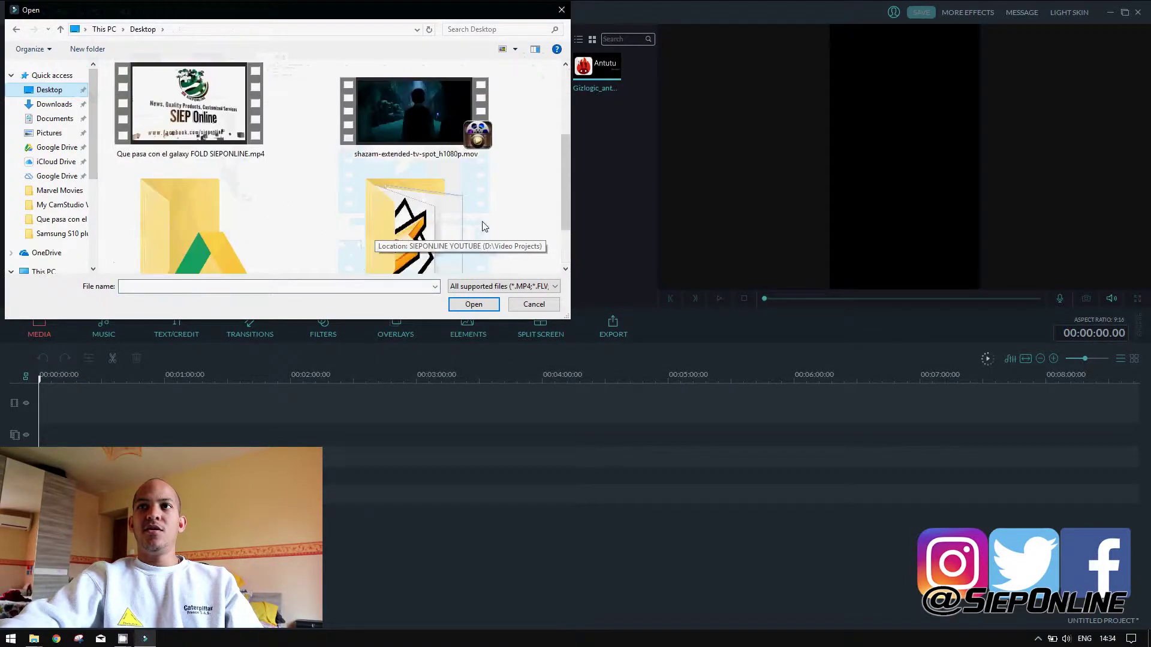
{"action": "left_click", "coordinate": [443, 145]}
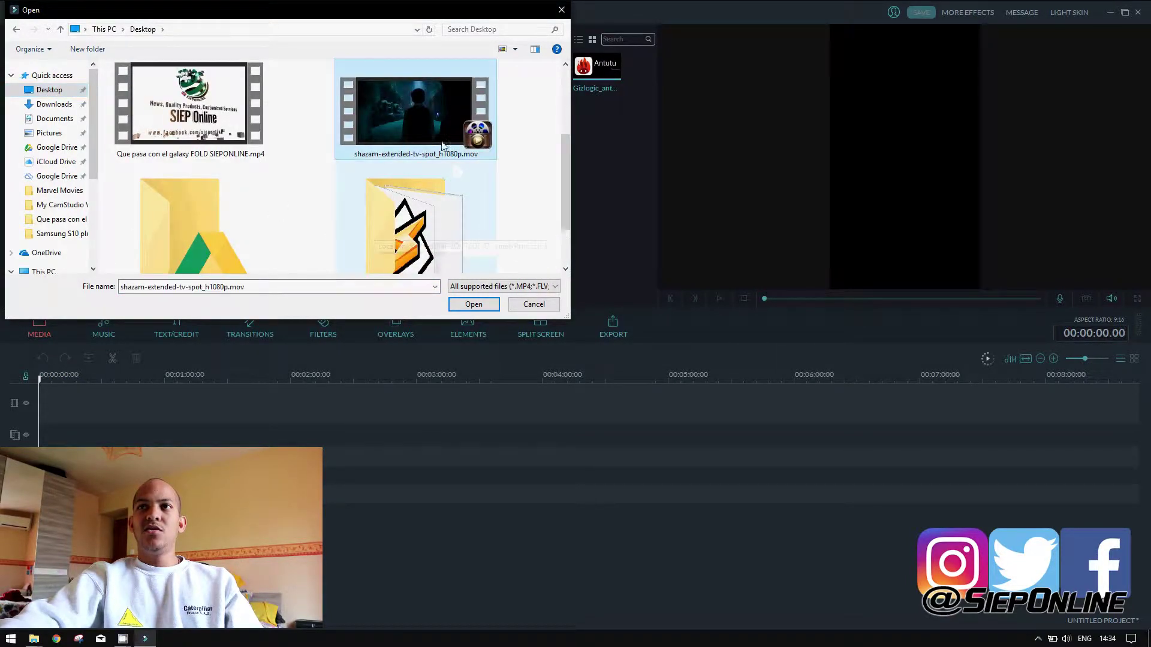
{"action": "left_click", "coordinate": [473, 305]}
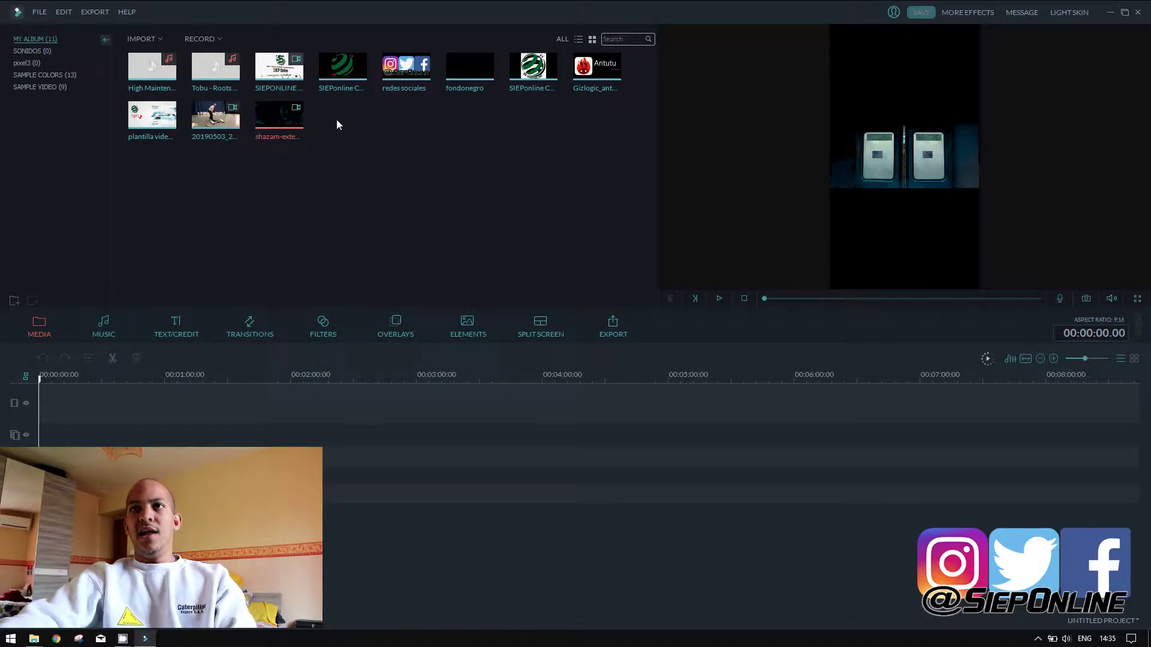
Place the shazam trailer at the start of the video track and compress the timeline scale to fit it
{"action": "left_click_drag", "start_coordinate": [302, 122], "coordinate": [118, 407]}
{"action": "left_click_drag", "start_coordinate": [178, 380], "coordinate": [281, 379]}
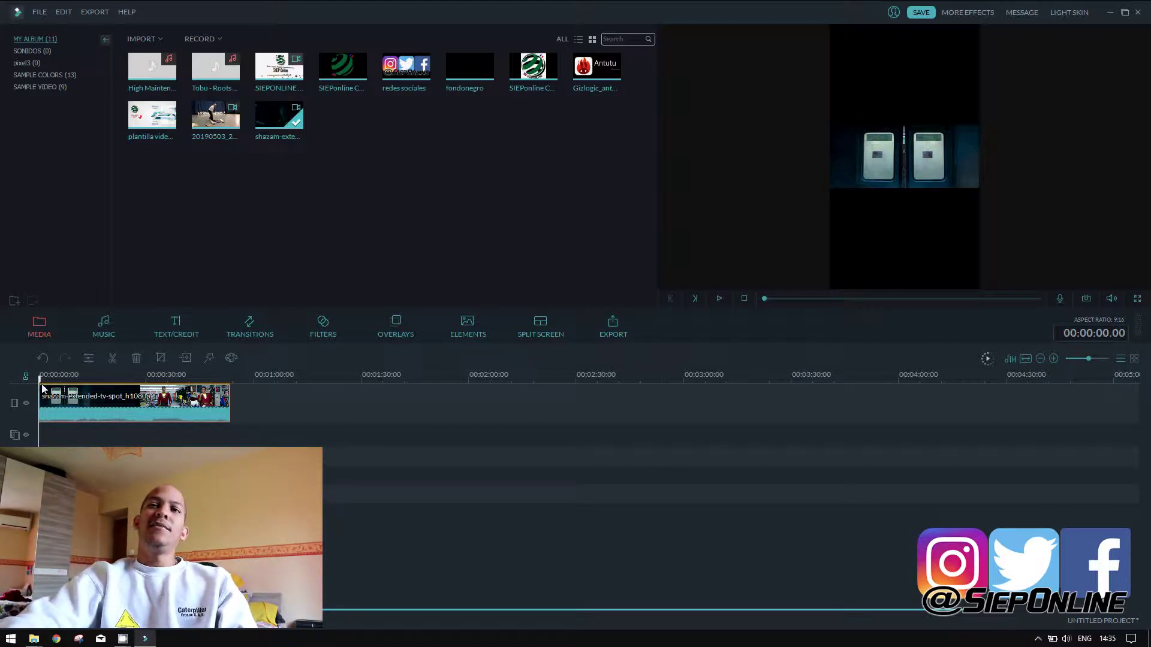
Play the trailer from several points to look for the section worth keeping
{"action": "left_click_drag", "start_coordinate": [42, 388], "coordinate": [169, 415]}
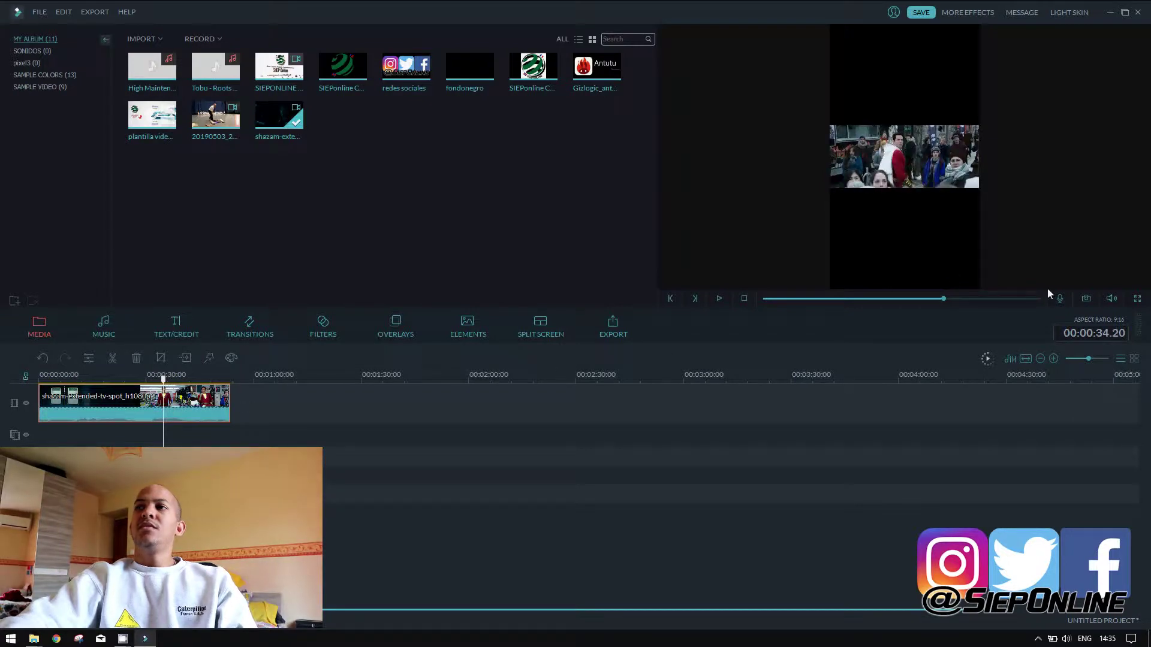
{"action": "mouse_move", "coordinate": [1112, 298]}
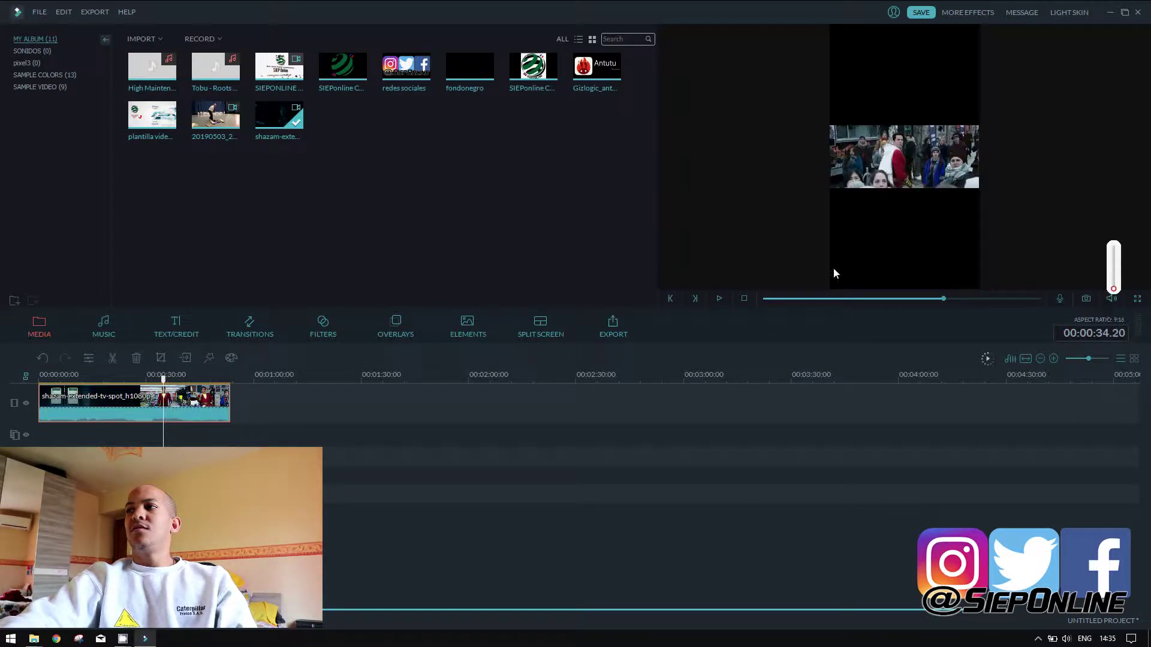
{"action": "left_click", "coordinate": [721, 302]}
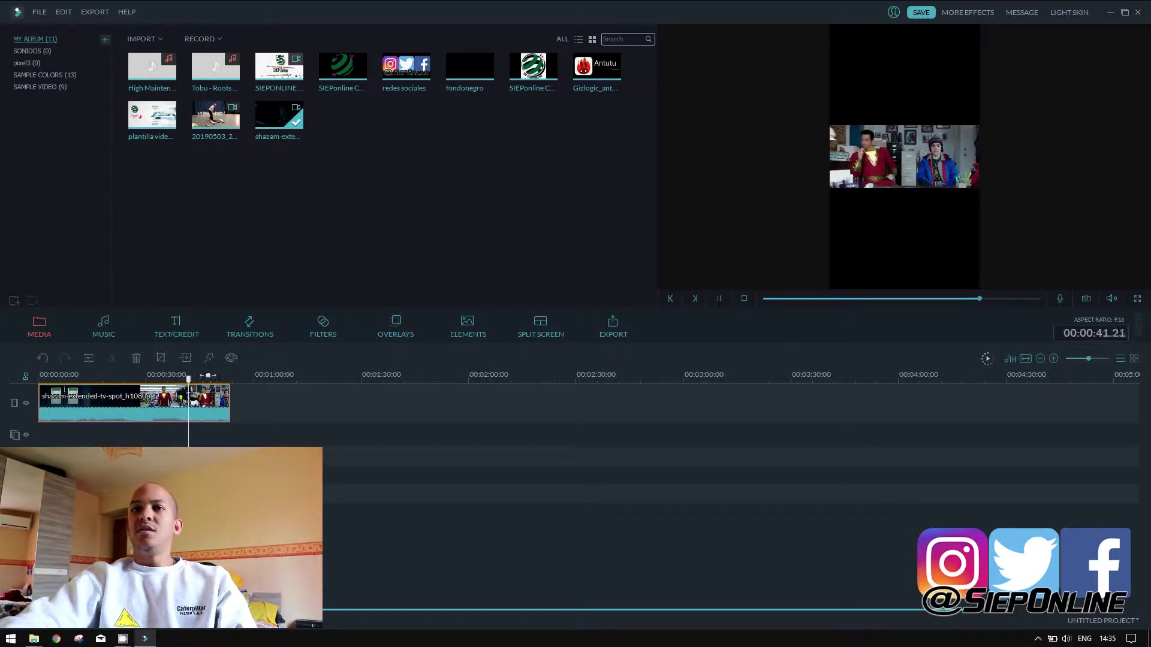
{"action": "left_click", "coordinate": [136, 395]}
{"action": "left_click", "coordinate": [86, 395]}
{"action": "key", "text": "space"}
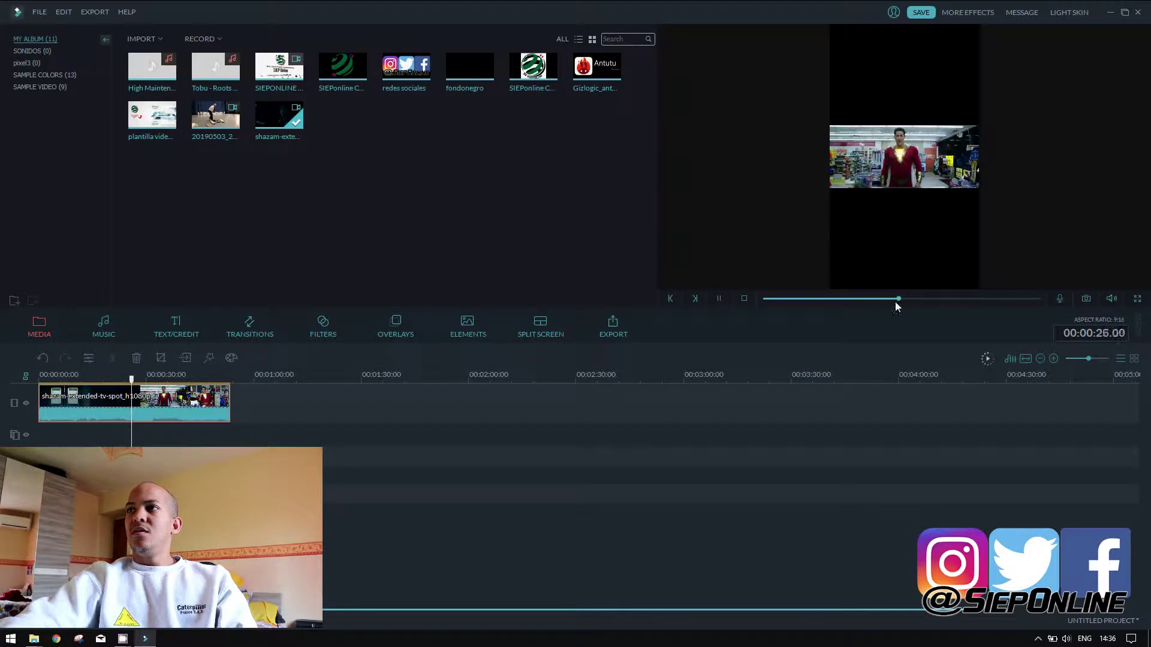
{"action": "left_click_drag", "start_coordinate": [899, 303], "coordinate": [795, 305]}
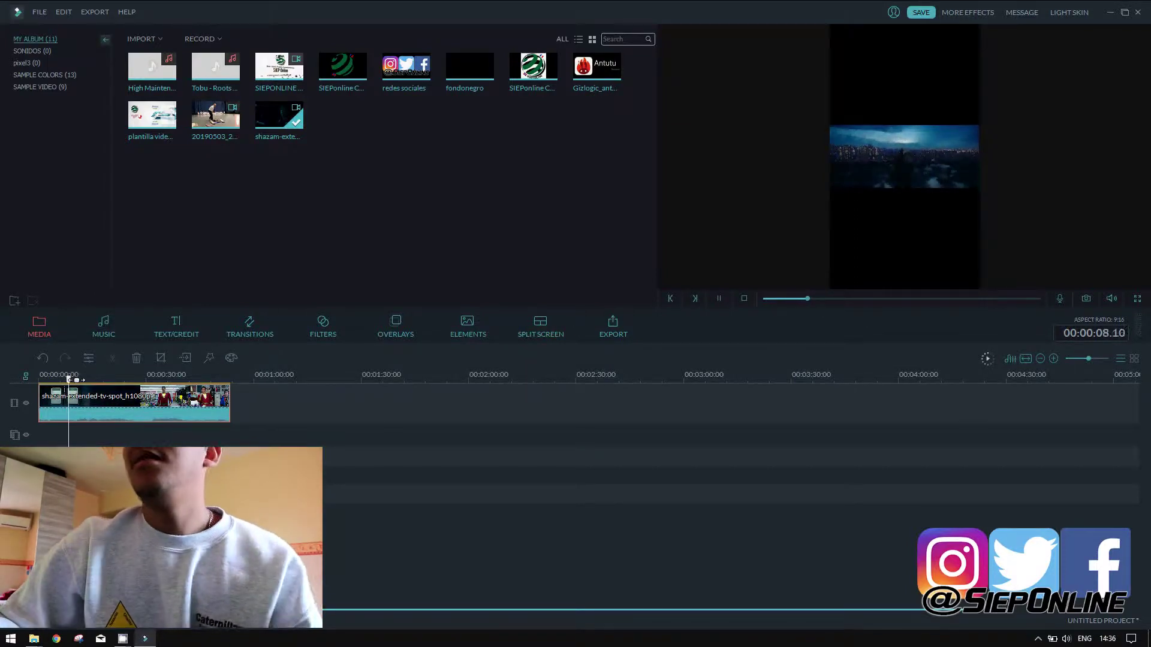
Split the trailer at 00:00:06.20 and again at 00:00:12.22 to isolate the scene of the standing figure
{"action": "left_click_drag", "start_coordinate": [71, 379], "coordinate": [55, 388]}
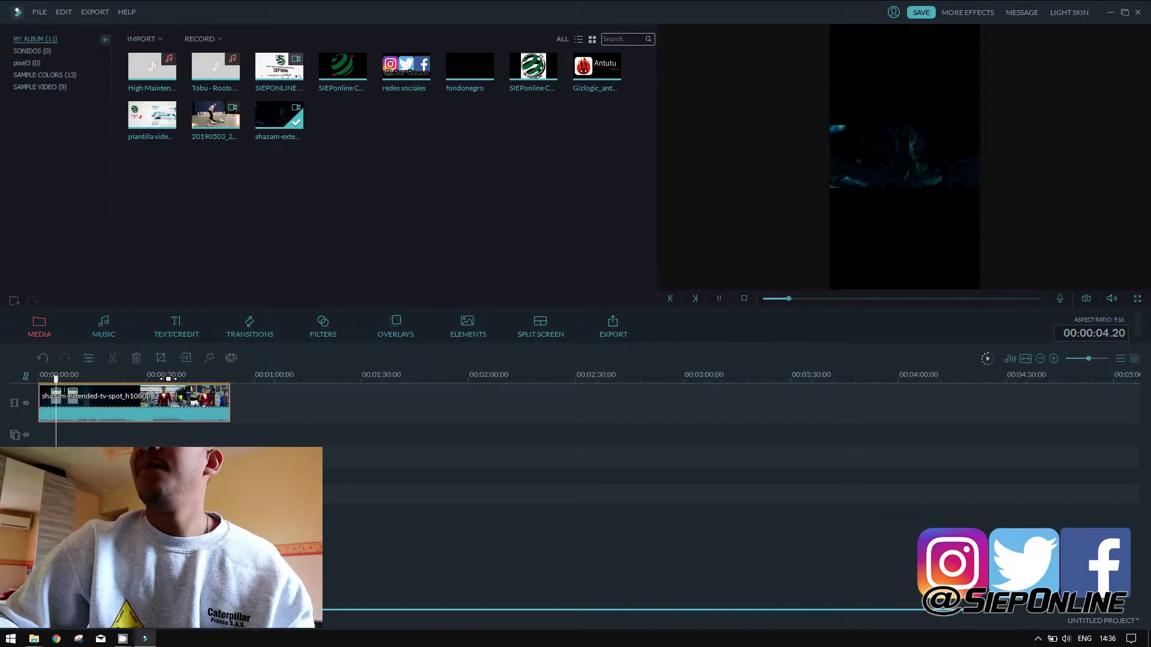
{"action": "key", "text": "space"}
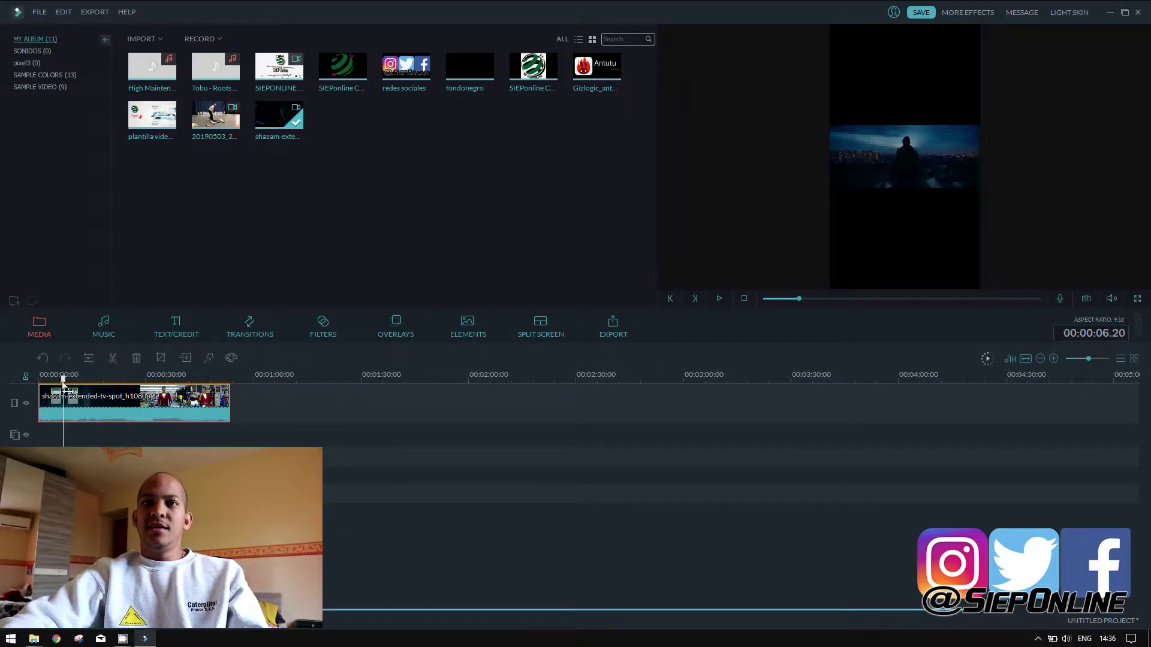
{"action": "left_click", "coordinate": [114, 362]}
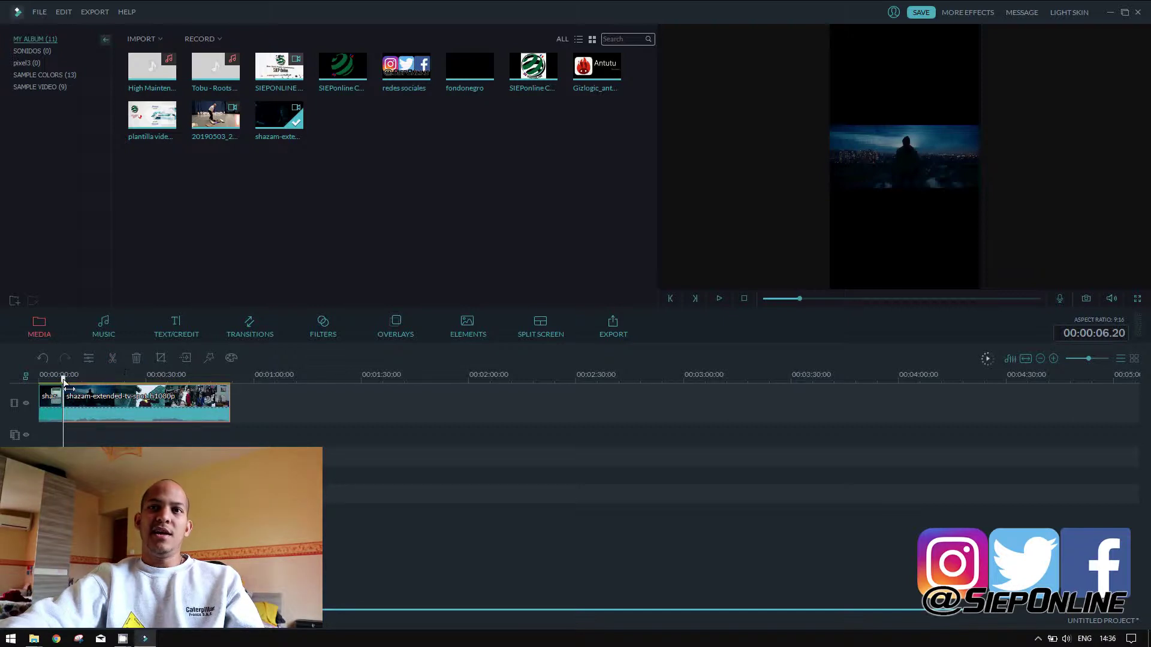
{"action": "left_click_drag", "start_coordinate": [64, 381], "coordinate": [88, 386]}
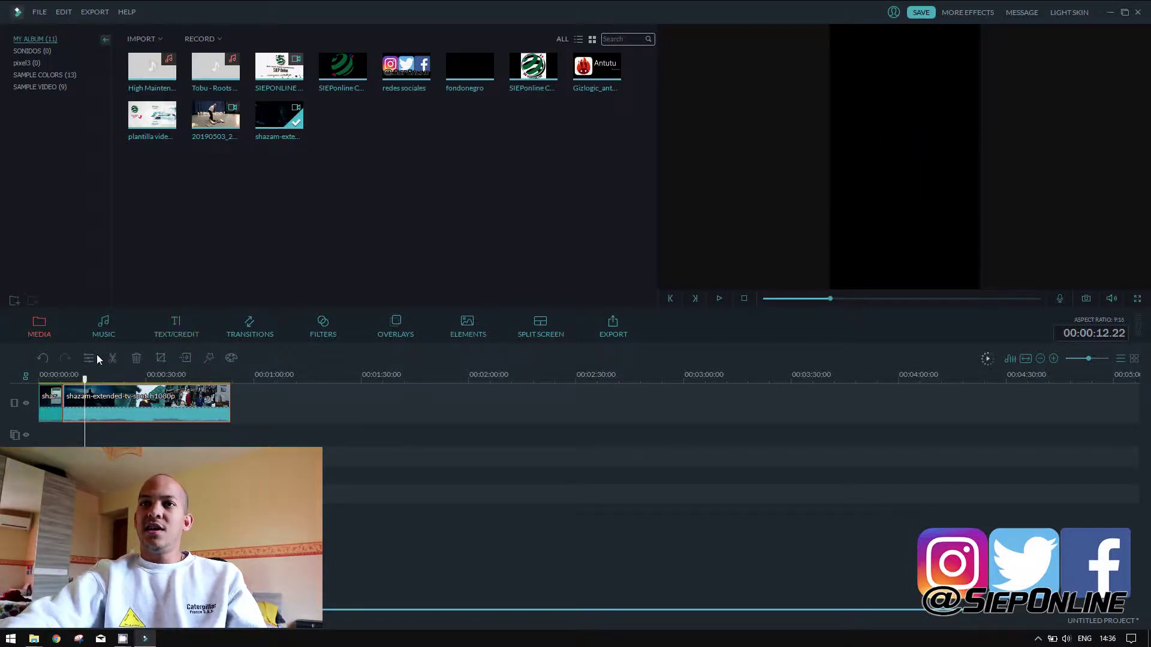
{"action": "left_click", "coordinate": [116, 362]}
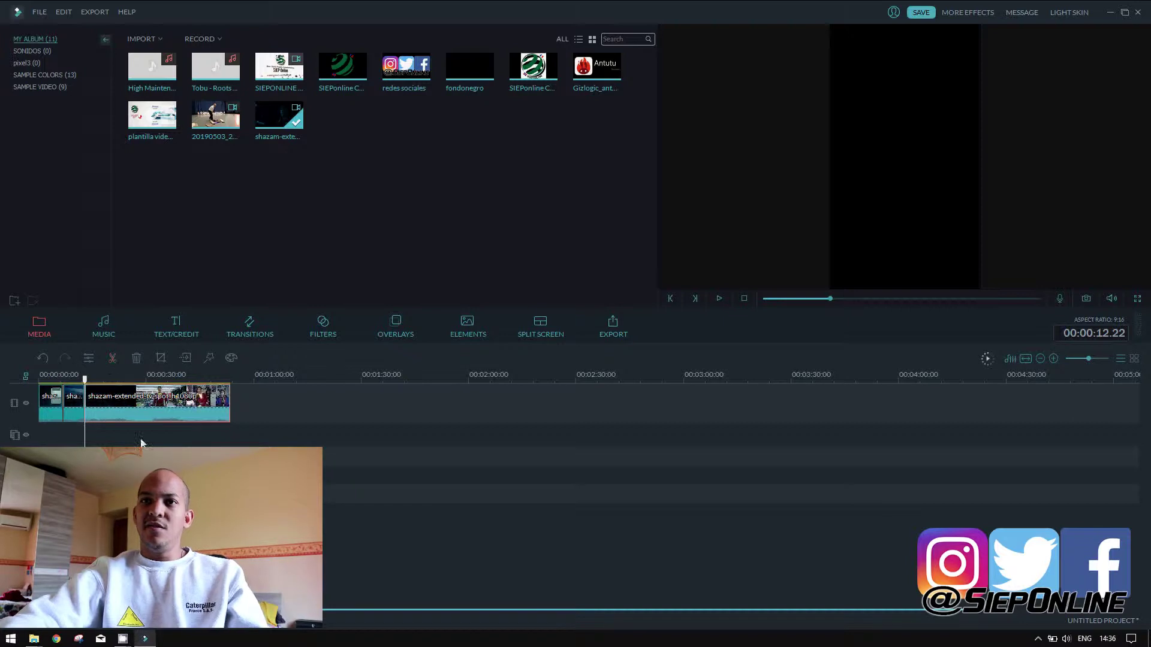
Delete the first and last segments of the trailer and play back the remaining middle segment
{"action": "left_click", "coordinate": [76, 403]}
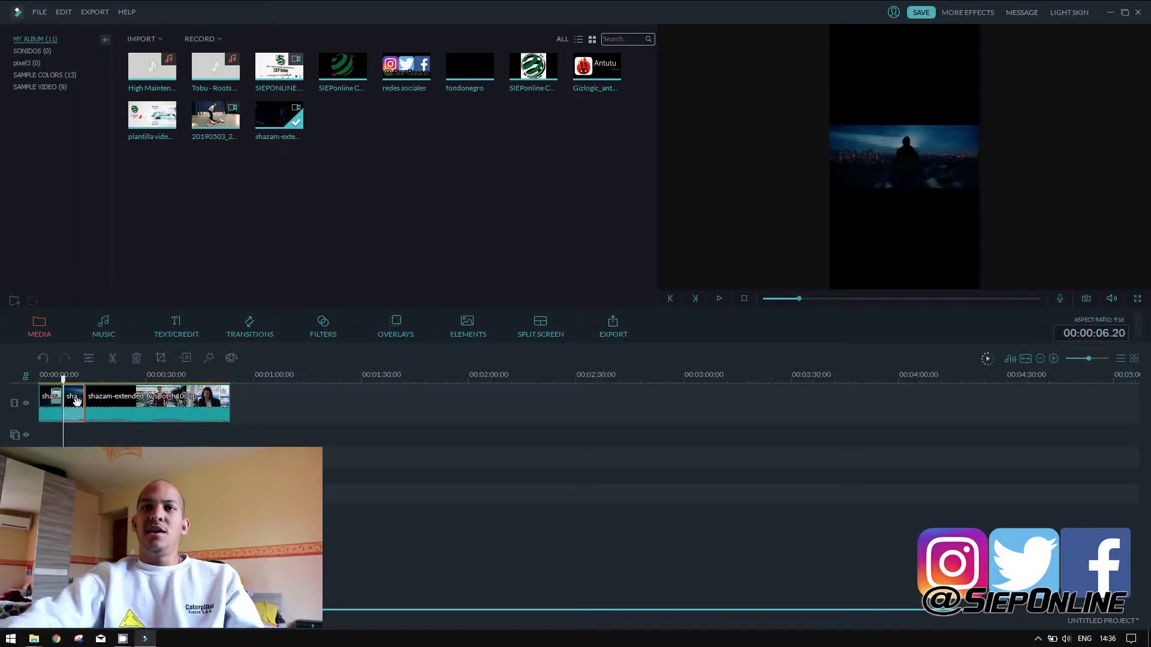
{"action": "left_click", "coordinate": [52, 409]}
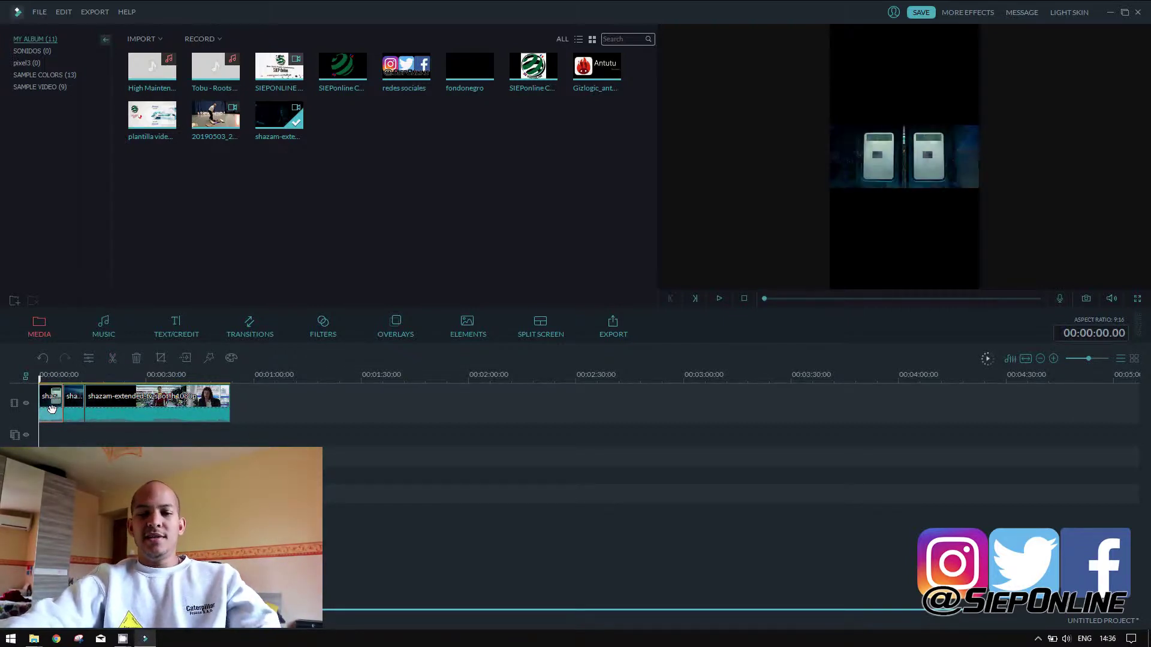
{"action": "key", "text": "Delete"}
{"action": "left_click", "coordinate": [74, 405]}
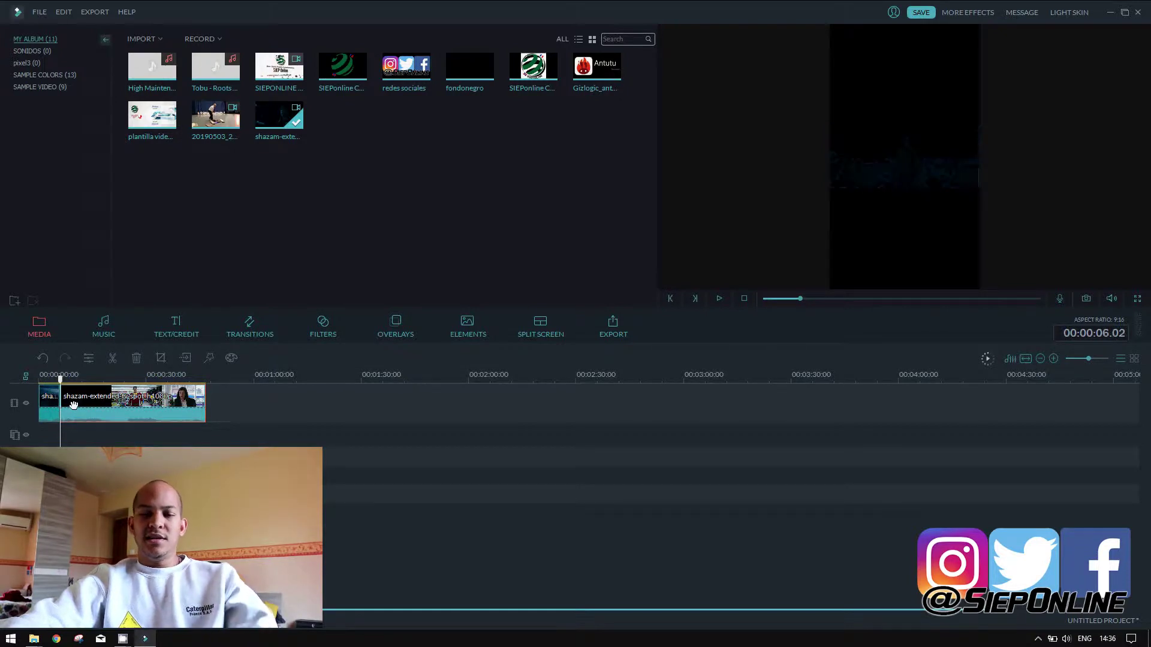
{"action": "key", "text": "Delete"}
{"action": "left_click", "coordinate": [56, 406]}
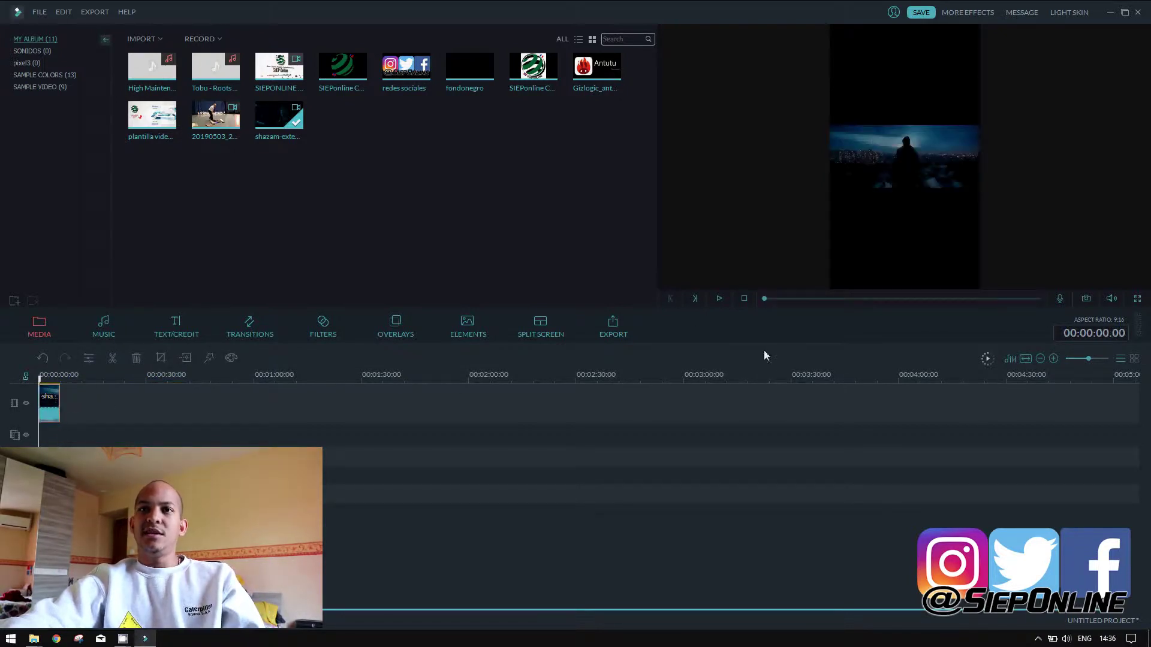
{"action": "left_click", "coordinate": [719, 299]}
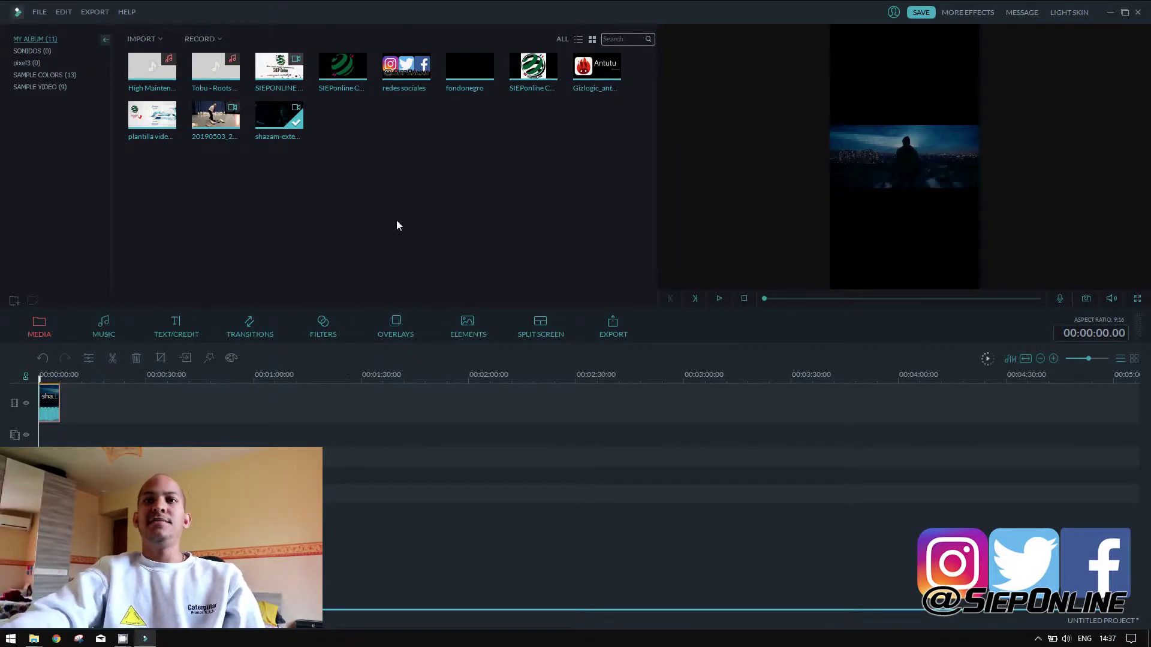
Crop the trailer clip to a narrow portrait area of about 456 × 816 around the standing figure and preview it
{"action": "right_click", "coordinate": [46, 400]}
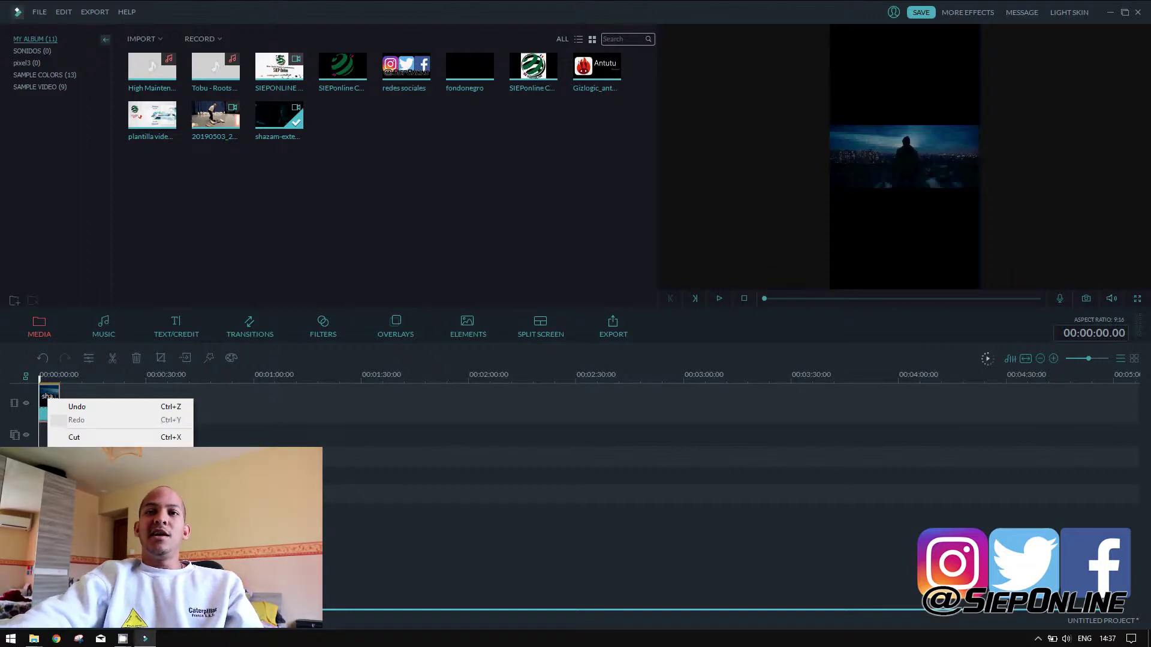
{"action": "key", "text": "alt+c"}
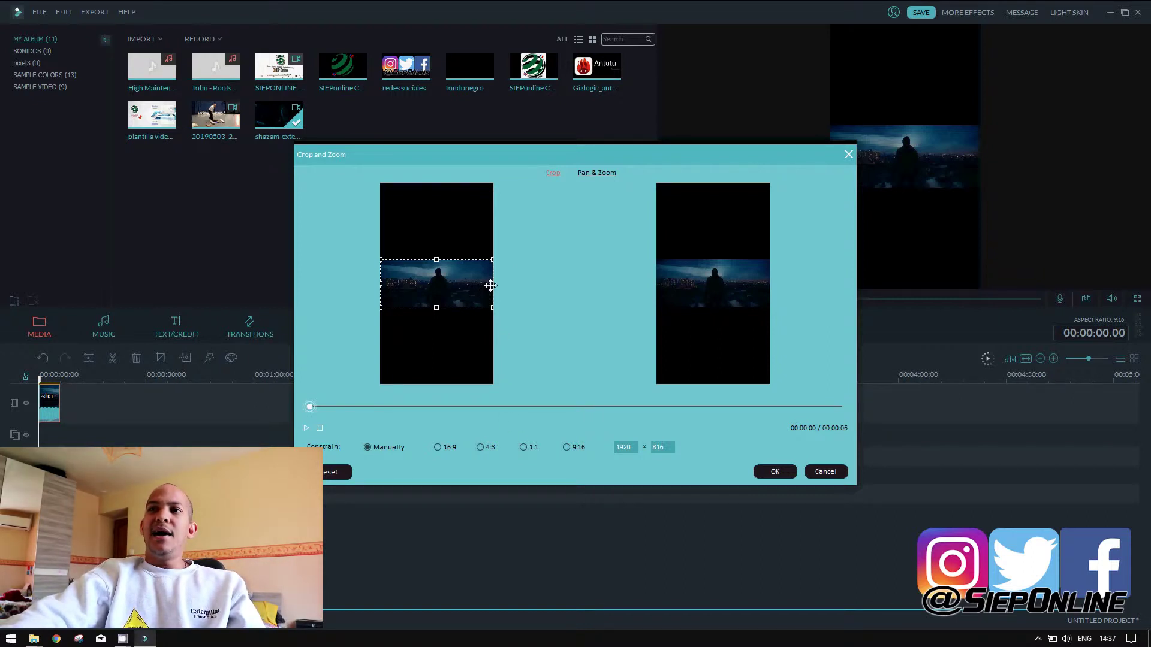
{"action": "left_click_drag", "start_coordinate": [491, 285], "coordinate": [437, 289]}
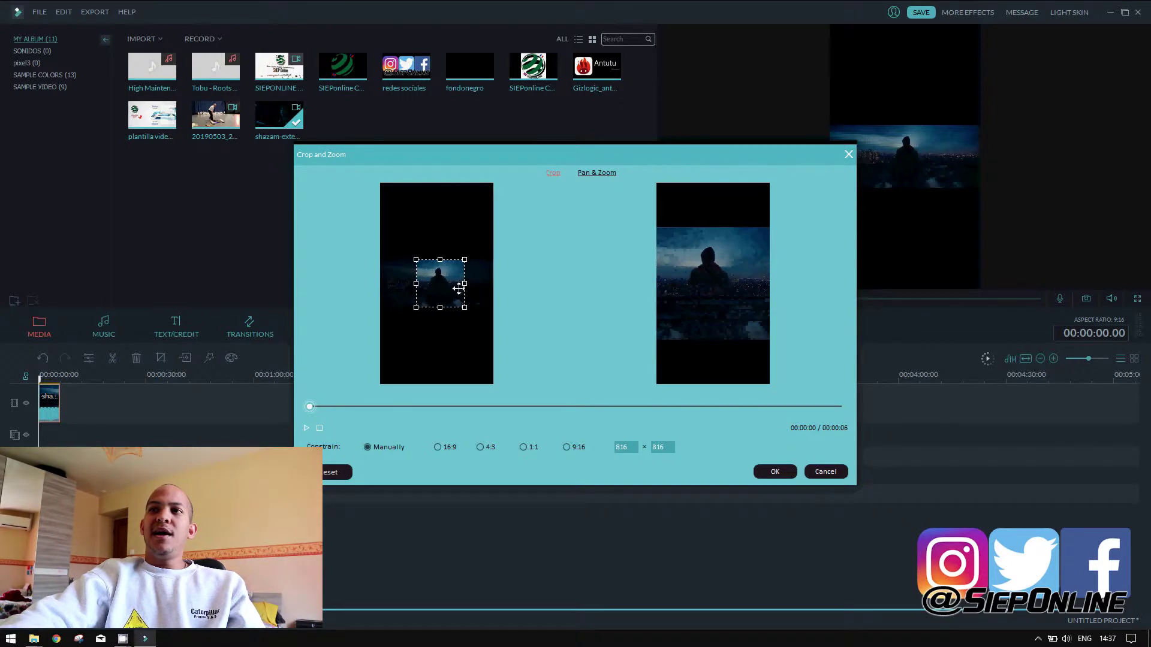
{"action": "left_click_drag", "start_coordinate": [462, 281], "coordinate": [441, 284]}
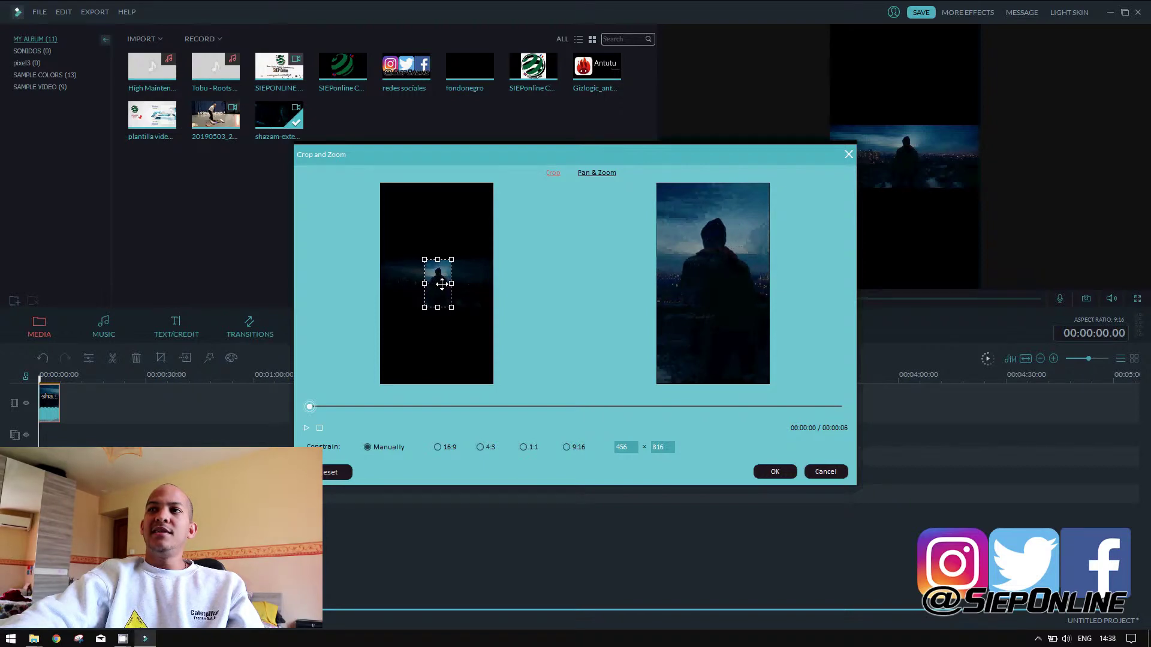
{"action": "left_click", "coordinate": [305, 430]}
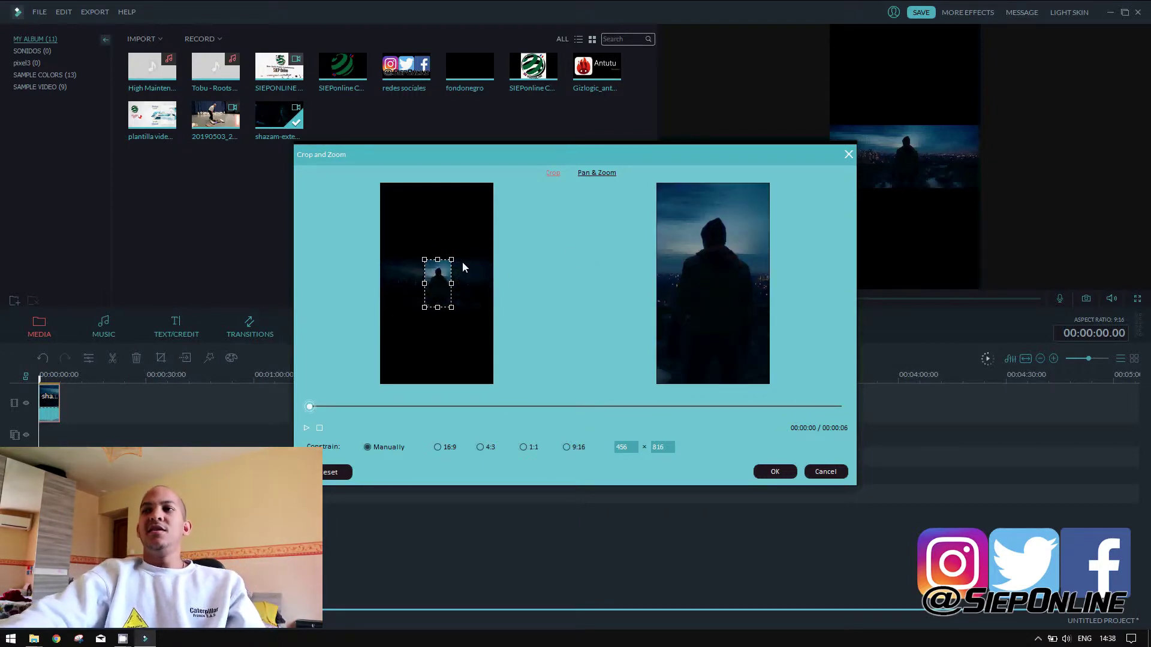
Widen the crop area to almost the full frame, narrow it back around the figure to about 452 × 816, and apply the crop
{"action": "left_click_drag", "start_coordinate": [447, 283], "coordinate": [381, 283]}
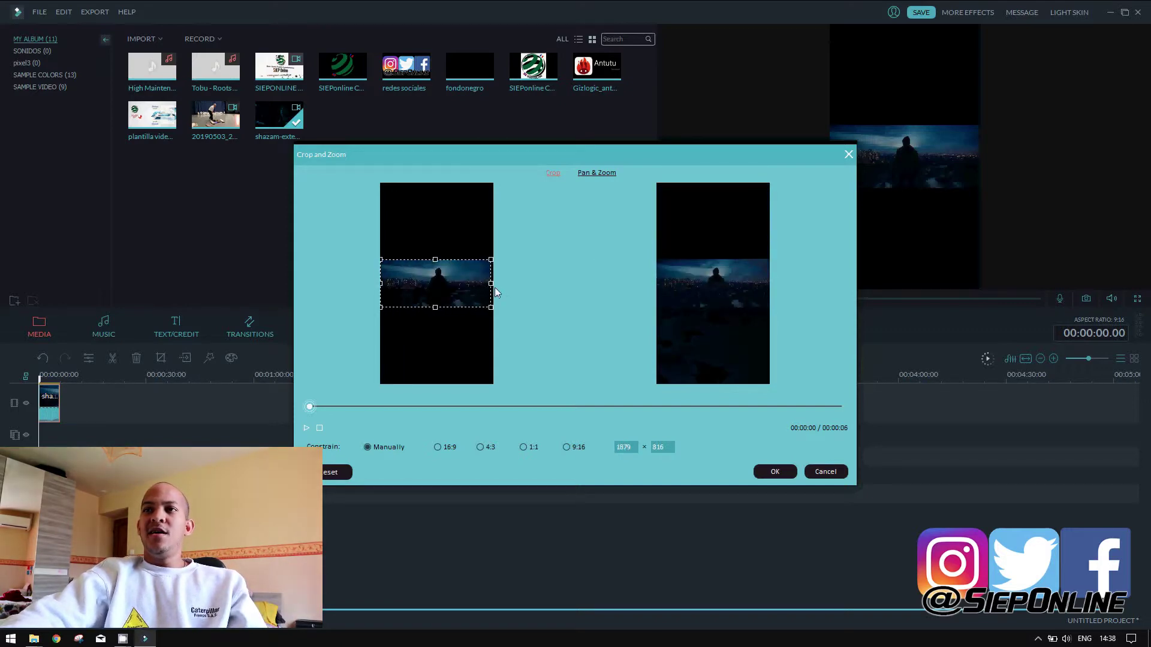
{"action": "left_click_drag", "start_coordinate": [492, 283], "coordinate": [444, 293]}
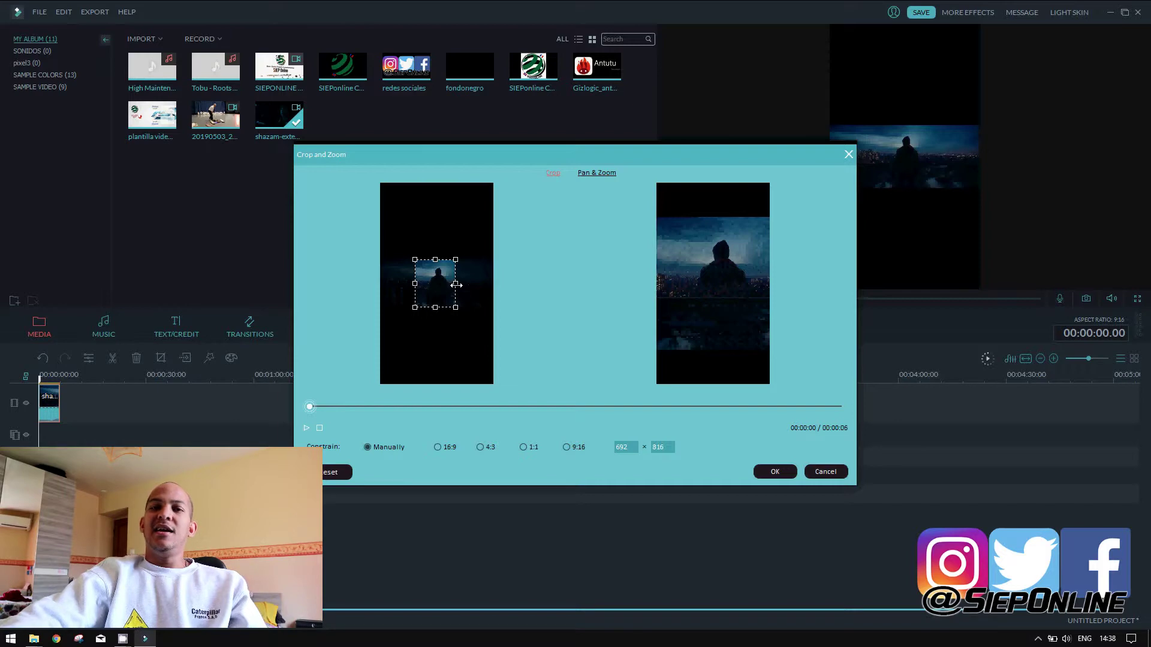
{"action": "mouse_move", "coordinate": [456, 285]}
{"action": "left_mouse_down"}
{"action": "mouse_move", "coordinate": [427, 282]}
{"action": "mouse_move", "coordinate": [441, 282]}
{"action": "left_mouse_up"}
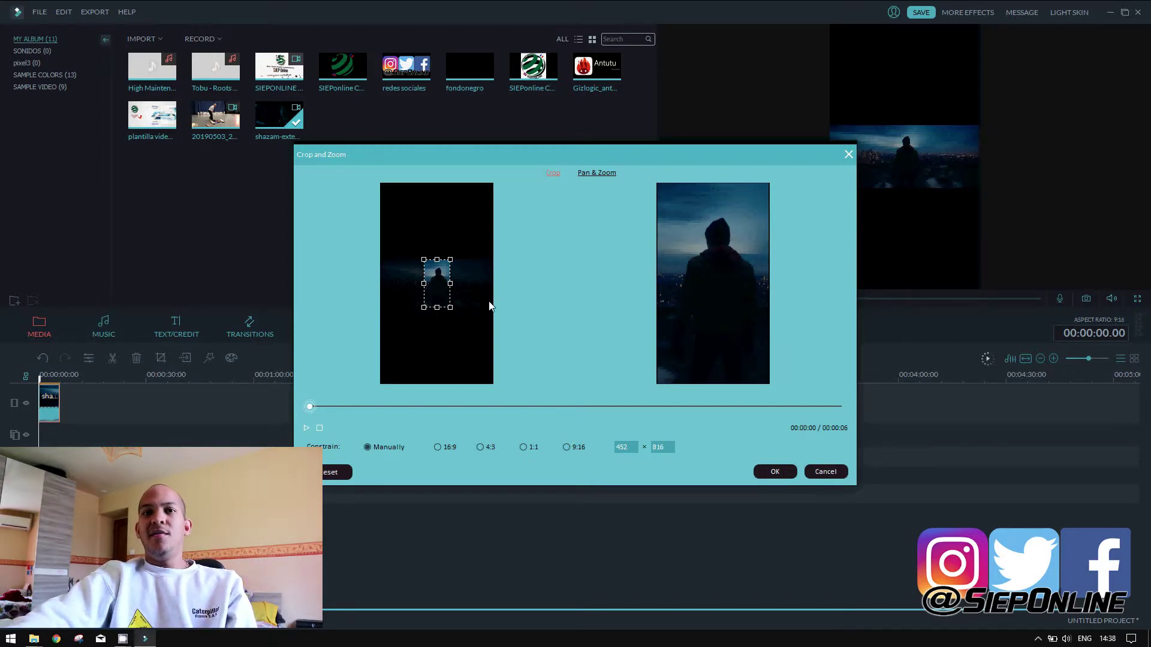
{"action": "left_click", "coordinate": [775, 471]}
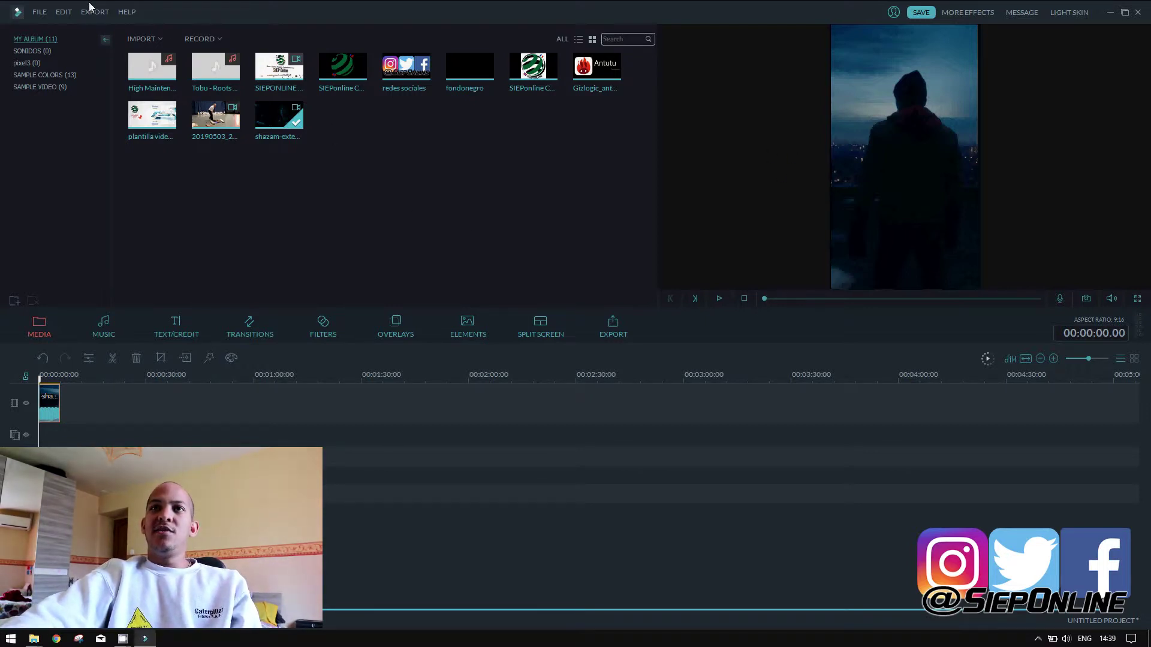
Open the output settings for creating a video file and replace the file name with "shaw"
{"action": "left_click", "coordinate": [104, 12]}
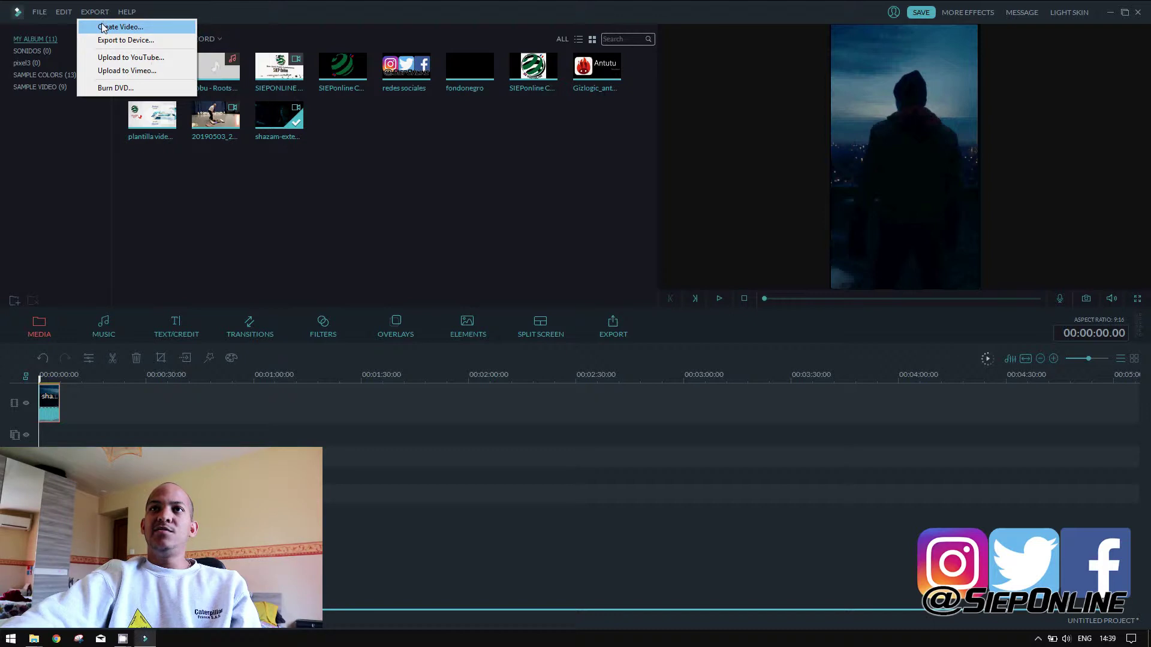
{"action": "left_click", "coordinate": [103, 28]}
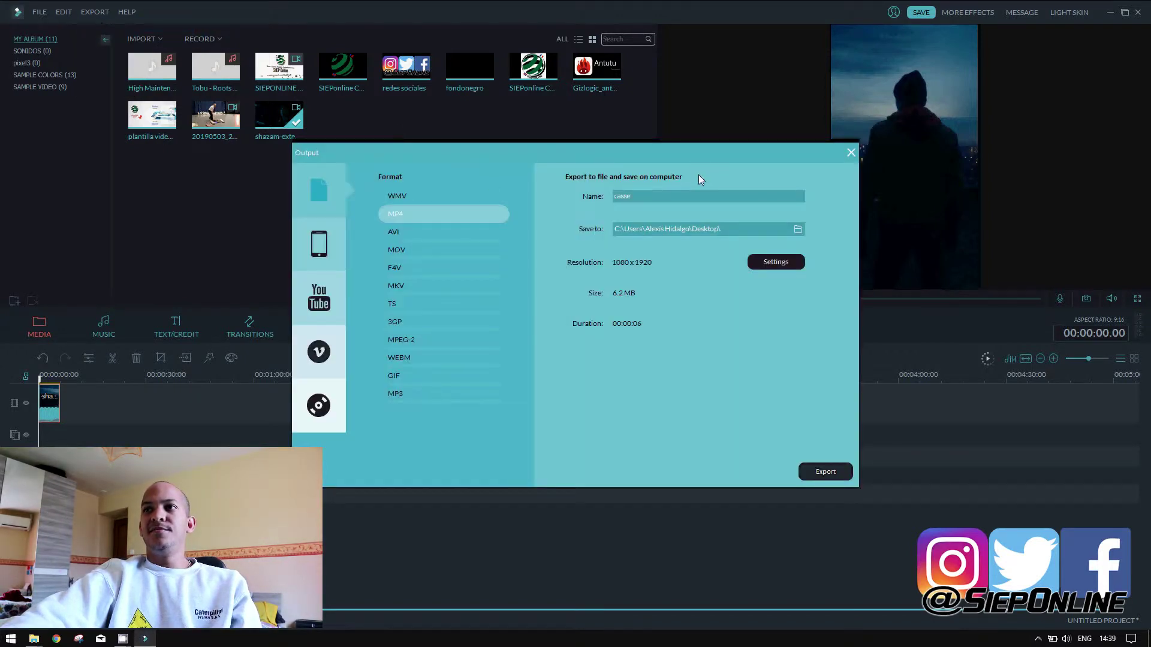
{"action": "double_click", "coordinate": [671, 196]}
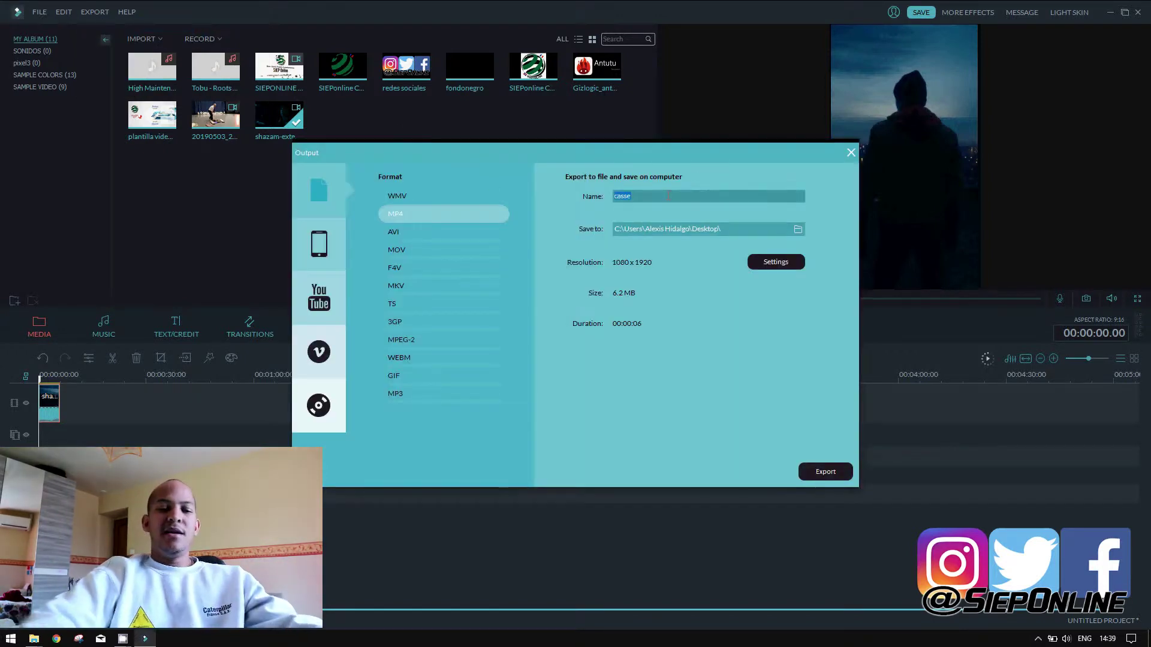
{"action": "type", "text": "shaz"}
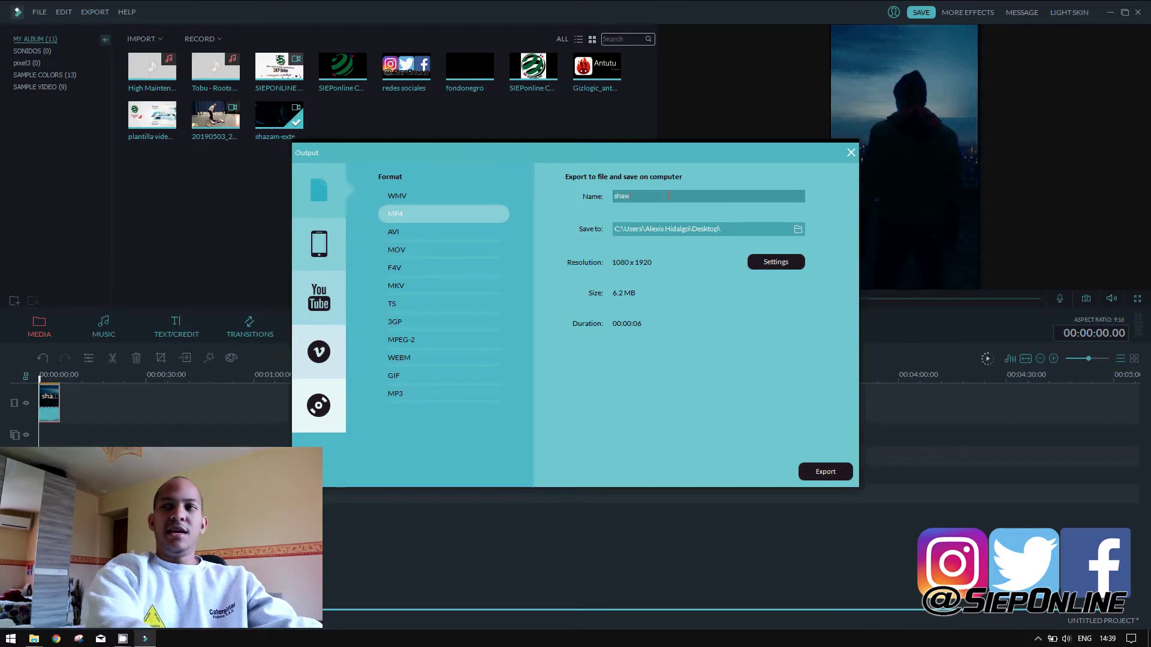